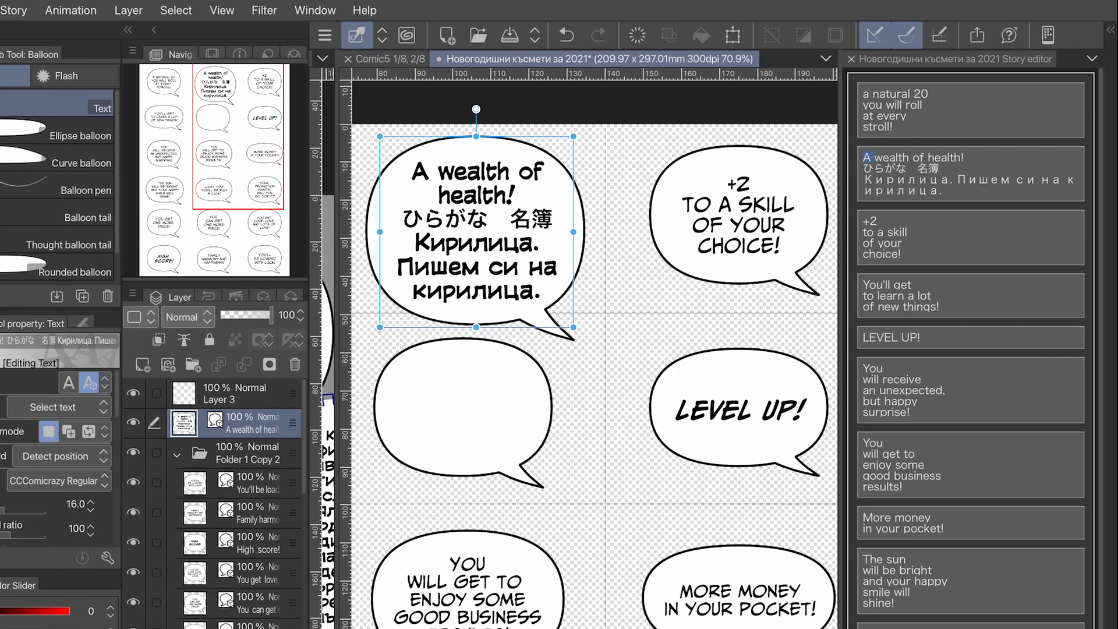
# Open the "A wealth of health!" balloon text for editing and place the caret at several points in its Latin, Japanese and Cyrillic lines
pyautogui.click(468, 173)
pyautogui.click(457, 196)
pyautogui.click(424, 220)
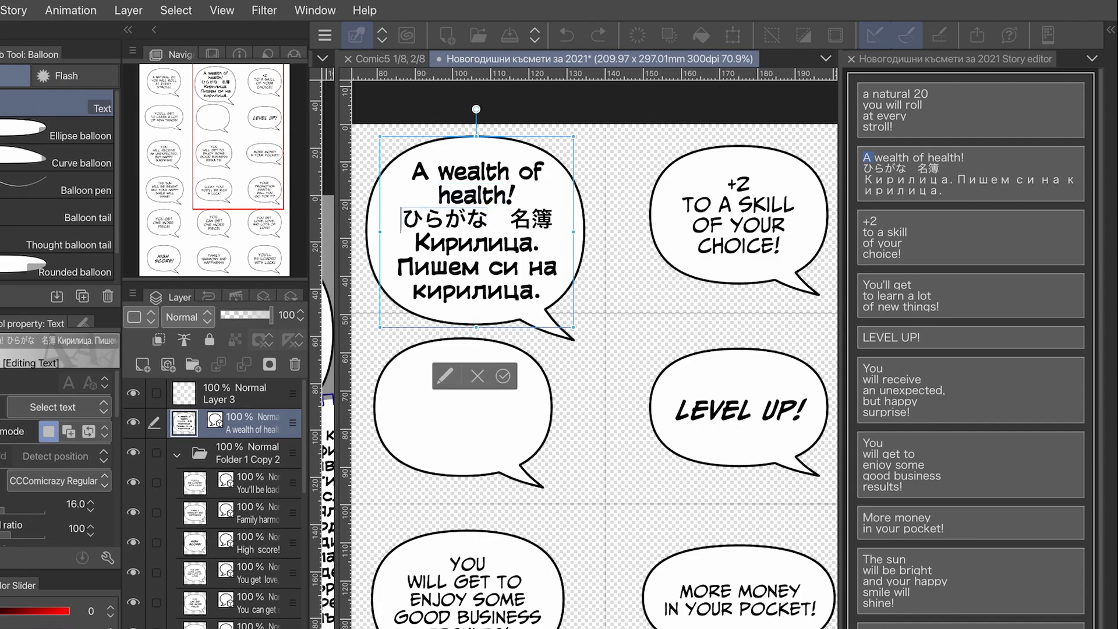
pyautogui.click(456, 244)
pyautogui.click(490, 244)
pyautogui.click(430, 244)
pyautogui.click(445, 243)
pyautogui.click(458, 244)
pyautogui.click(430, 243)
pyautogui.click(446, 244)
pyautogui.click(458, 244)
pyautogui.click(473, 244)
# Test word-by-word caret movement and selection in the Cyrillic lines of the "A wealth of health!" balloon
pyautogui.hotkey('alt', 'shift', 'Left')
pyautogui.hotkey('alt', 'shift', 'Right')
pyautogui.hotkey('alt', 'shift', 'Right')
pyautogui.press('Left')
pyautogui.hotkey('alt', 'Left')
pyautogui.hotkey('alt', 'shift', 'Right')
pyautogui.hotkey('alt', 'shift', 'Right')
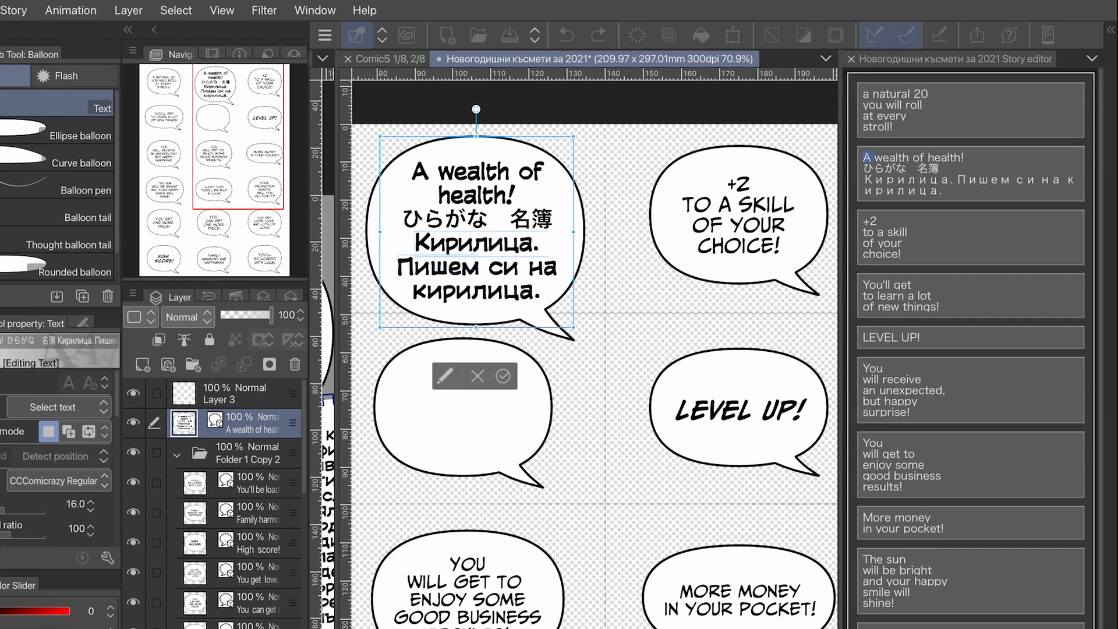
pyautogui.hotkey('alt', 'shift', 'Right')
pyautogui.hotkey('alt', 'Left')
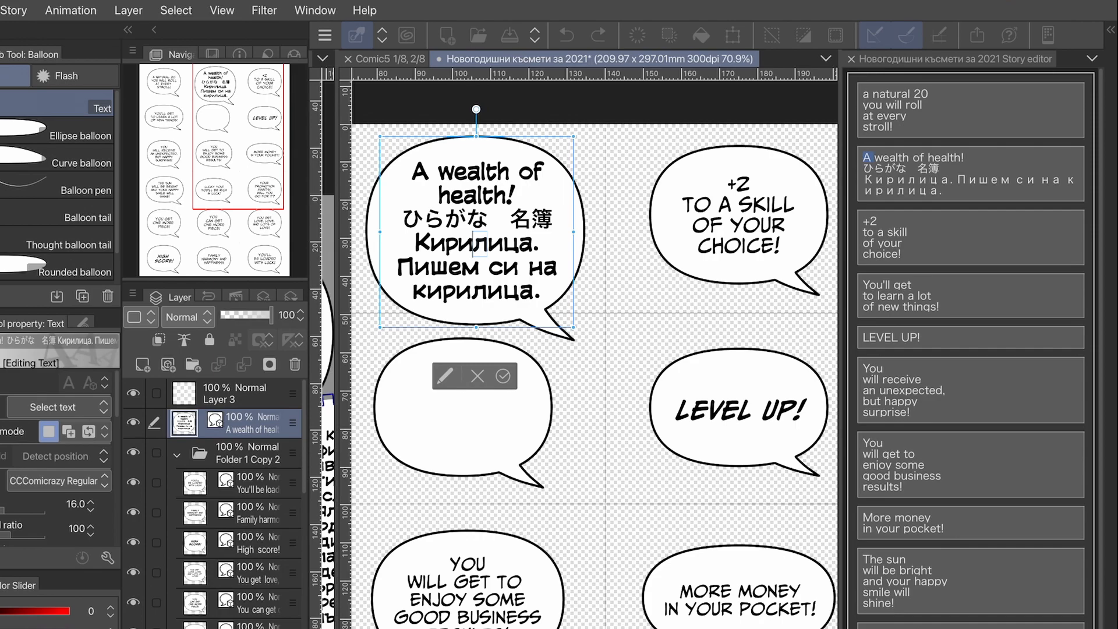
# Resize the "A wealth of health!" balloon's text frame slightly smaller and commit the text edit
pyautogui.moveTo(573, 327)
pyautogui.mouseDown()
pyautogui.moveTo(493, 328)
pyautogui.moveTo(494, 276)
pyautogui.moveTo(533, 291)
pyautogui.moveTo(536, 304)
pyautogui.moveTo(494, 307)
pyautogui.moveTo(583, 319)
pyautogui.moveTo(570, 322)
pyautogui.mouseUp()
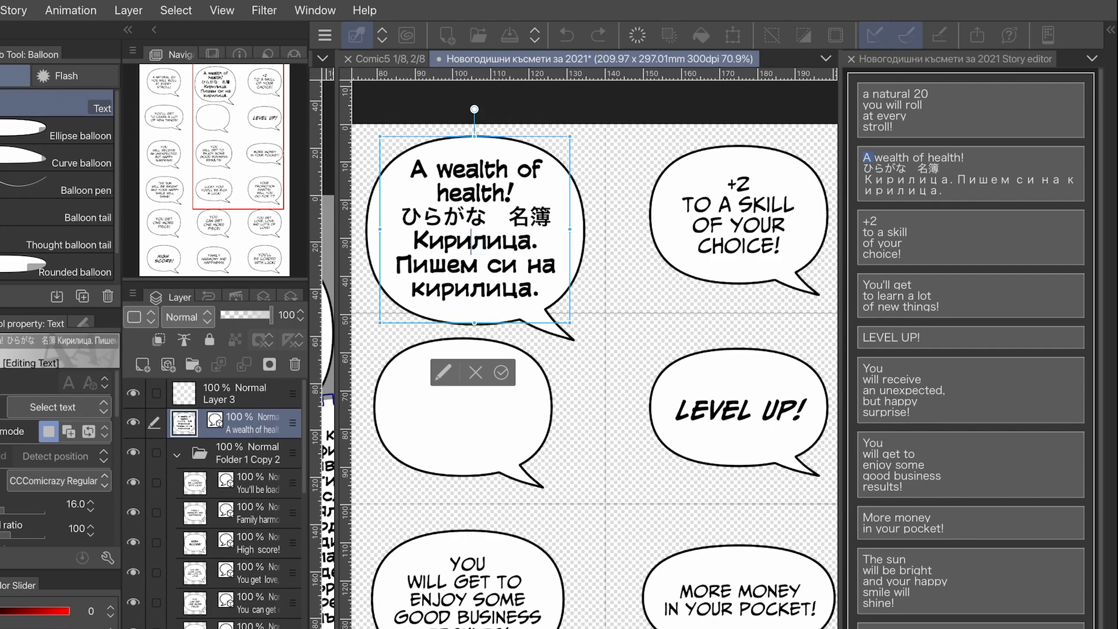
pyautogui.click(501, 372)
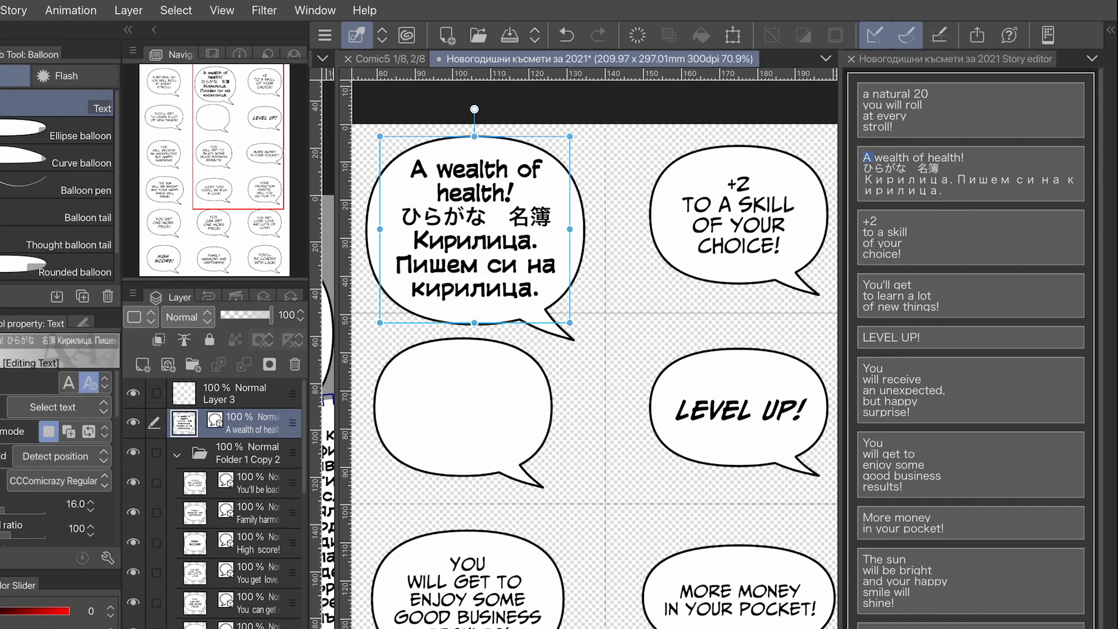
# Test caret placement and text selection across the Japanese and Cyrillic lines of the "A wealth of health!" entry in the Story editor
pyautogui.click(864, 179)
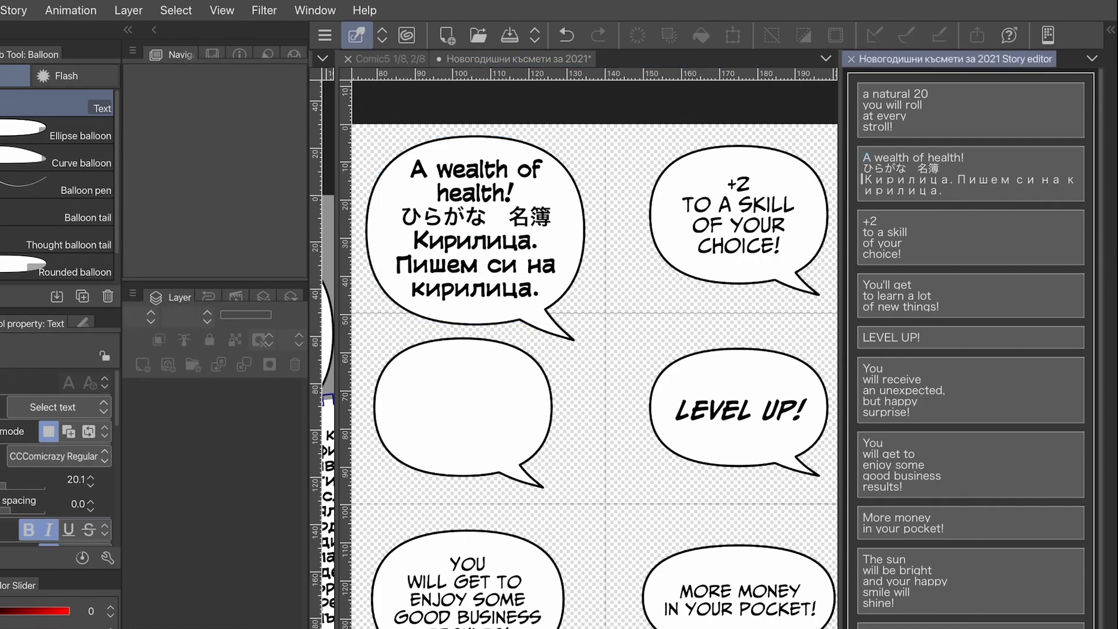
pyautogui.click(884, 180)
pyautogui.click(894, 179)
pyautogui.moveTo(884, 158)
pyautogui.mouseDown()
pyautogui.moveTo(960, 158)
pyautogui.moveTo(938, 169)
pyautogui.mouseUp()
pyautogui.moveTo(864, 180); pyautogui.dragTo(939, 191)
pyautogui.click(939, 191)
# Change the body page font for the Story editor in the Edit text preferences
pyautogui.click(0, 11)
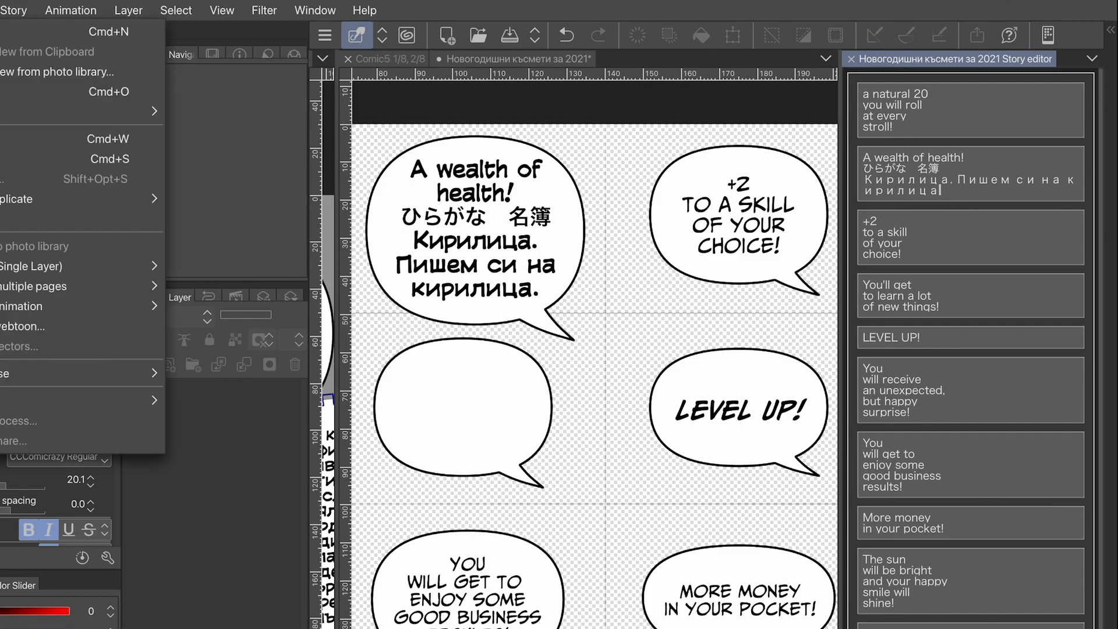
pyautogui.press('Escape')
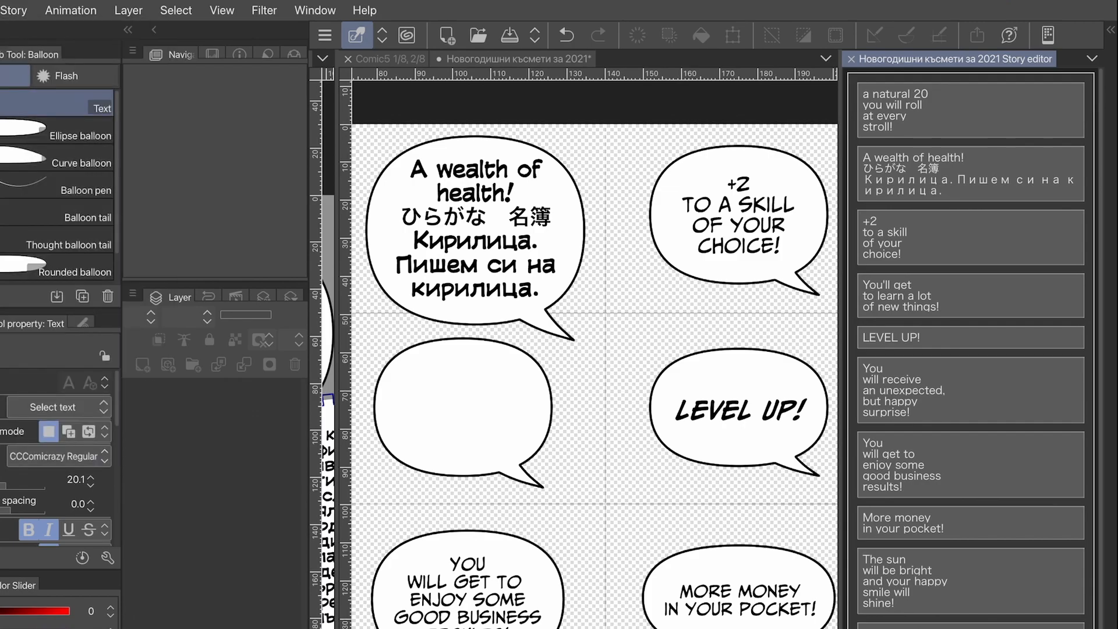
pyautogui.hotkey('ctrl', 'k')
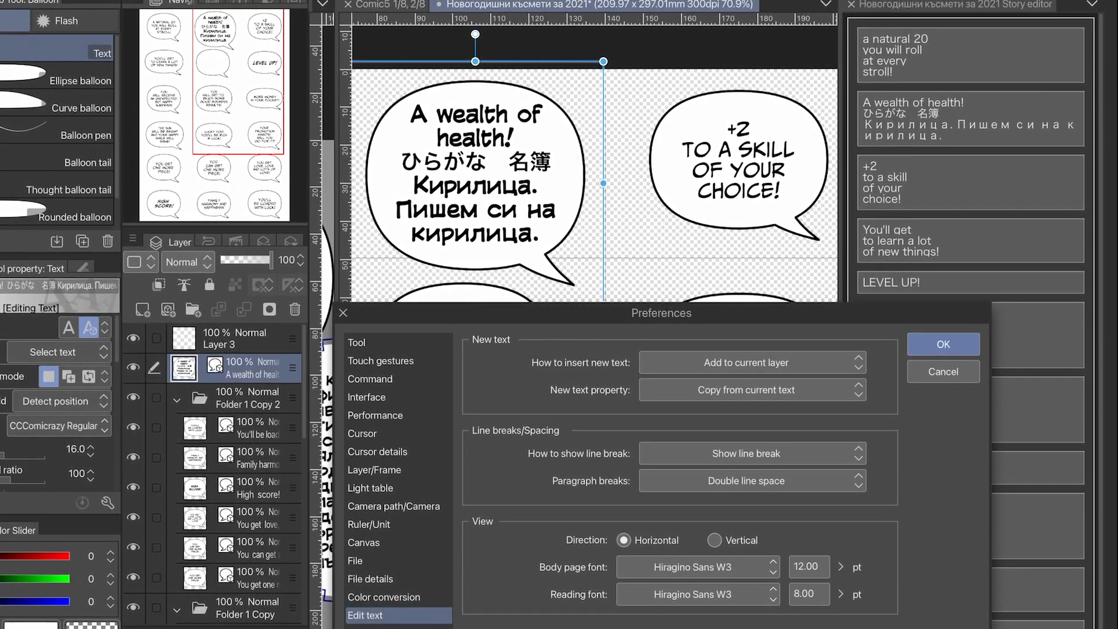
pyautogui.click(699, 566)
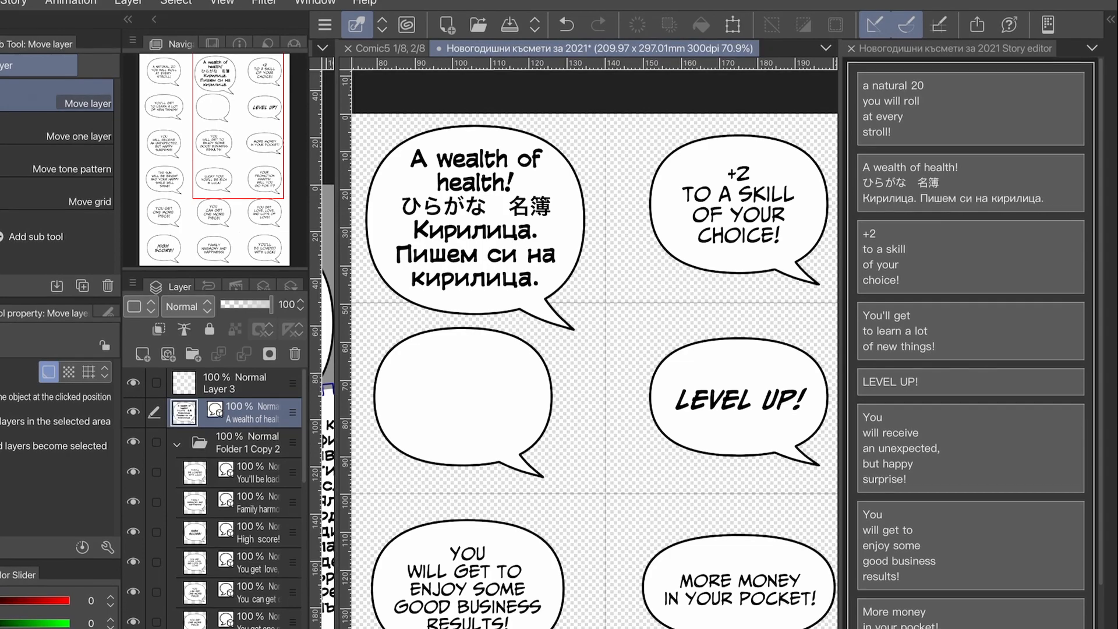
# Select "Кирилиц" in the Story editor's Cyrillic line and nudge the "A wealth of health!" balloon layer slightly on the canvas
pyautogui.click(887, 195)
pyautogui.moveTo(863, 200); pyautogui.dragTo(907, 200)
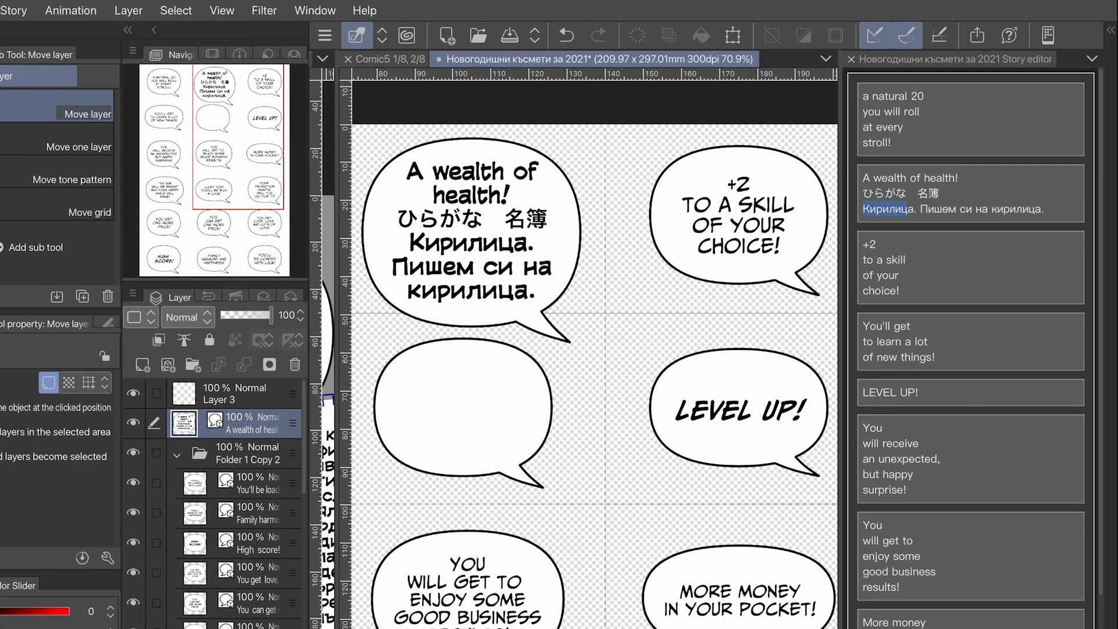
pyautogui.moveTo(481, 247); pyautogui.dragTo(483, 246)
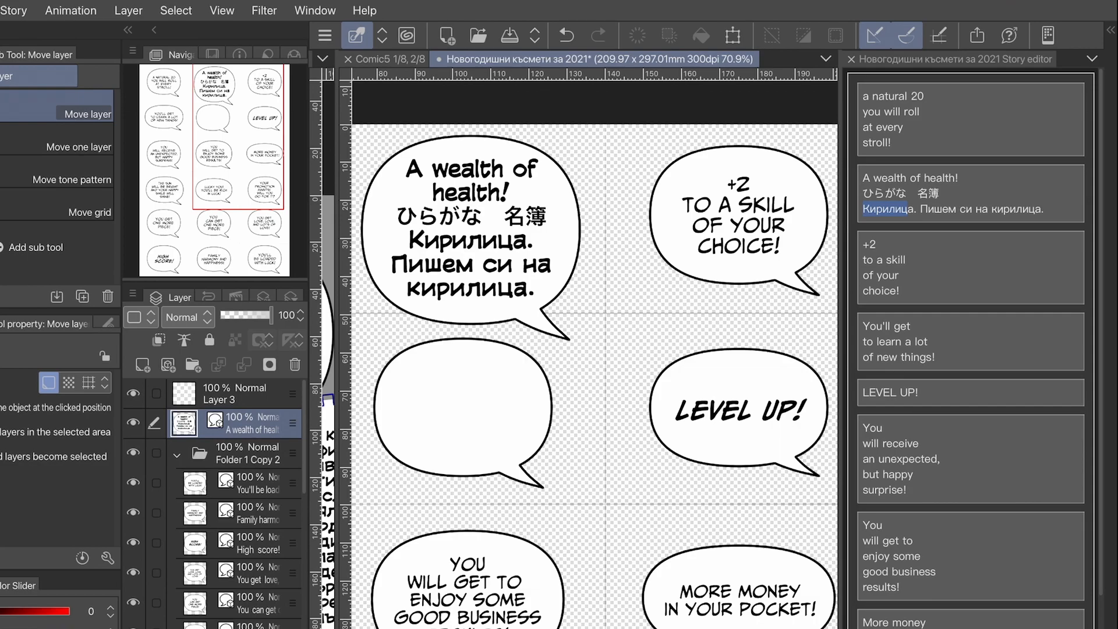
pyautogui.moveTo(504, 266); pyautogui.dragTo(503, 266)
# With the Text tool, test caret placement in the Cyrillic lines of the "A wealth of health!" balloon and leave text editing
pyautogui.press('t')
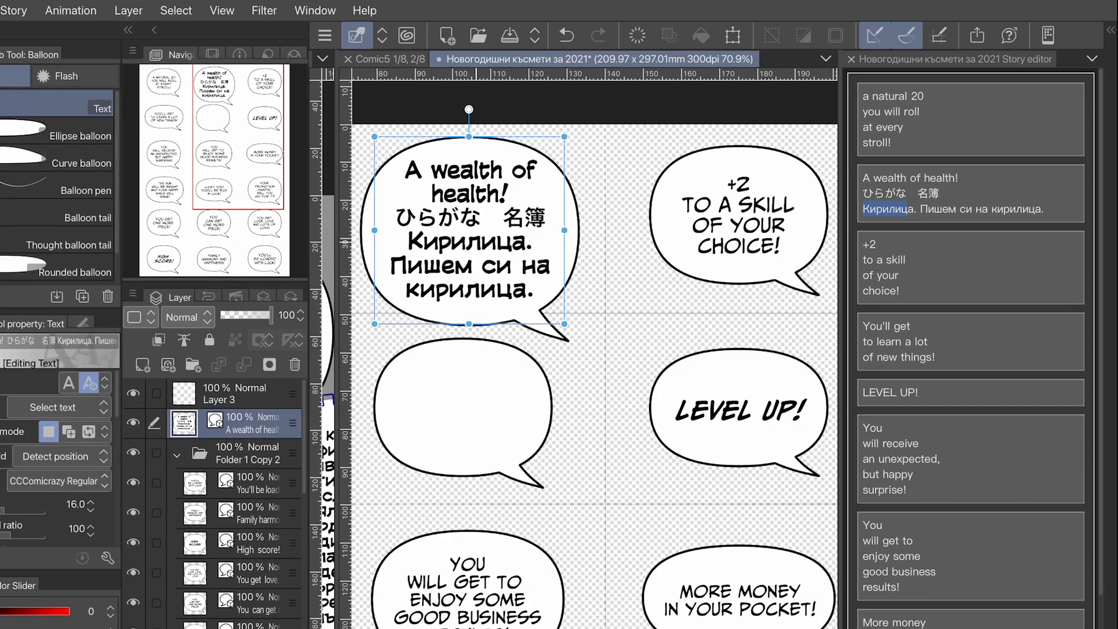
pyautogui.click(476, 242)
pyautogui.click(451, 241)
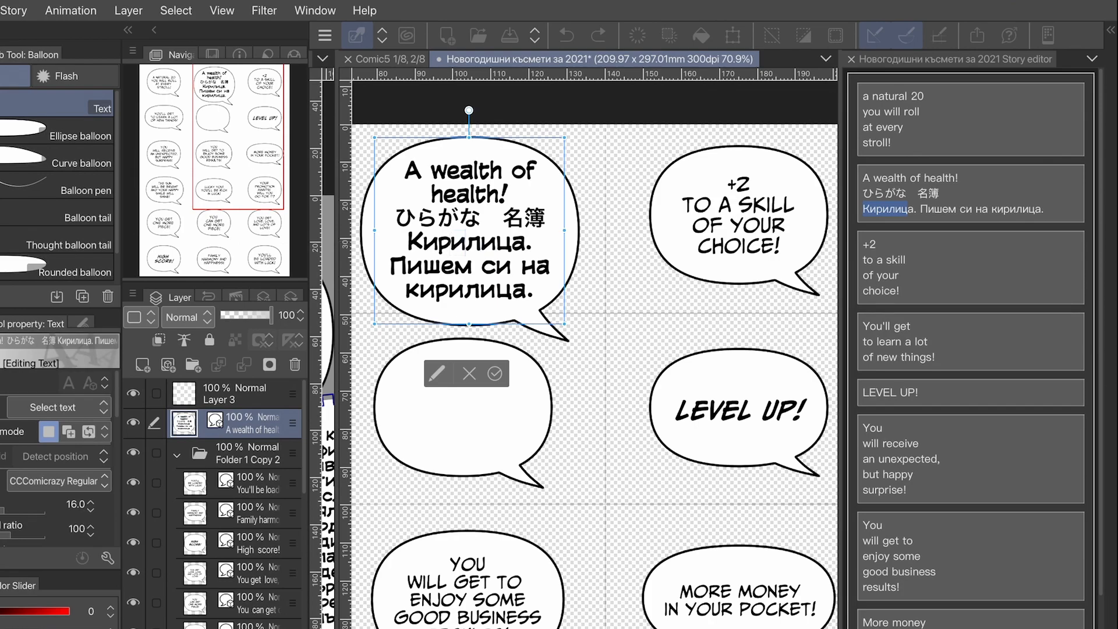
pyautogui.click(408, 242)
pyautogui.click(454, 267)
pyautogui.press('Escape')
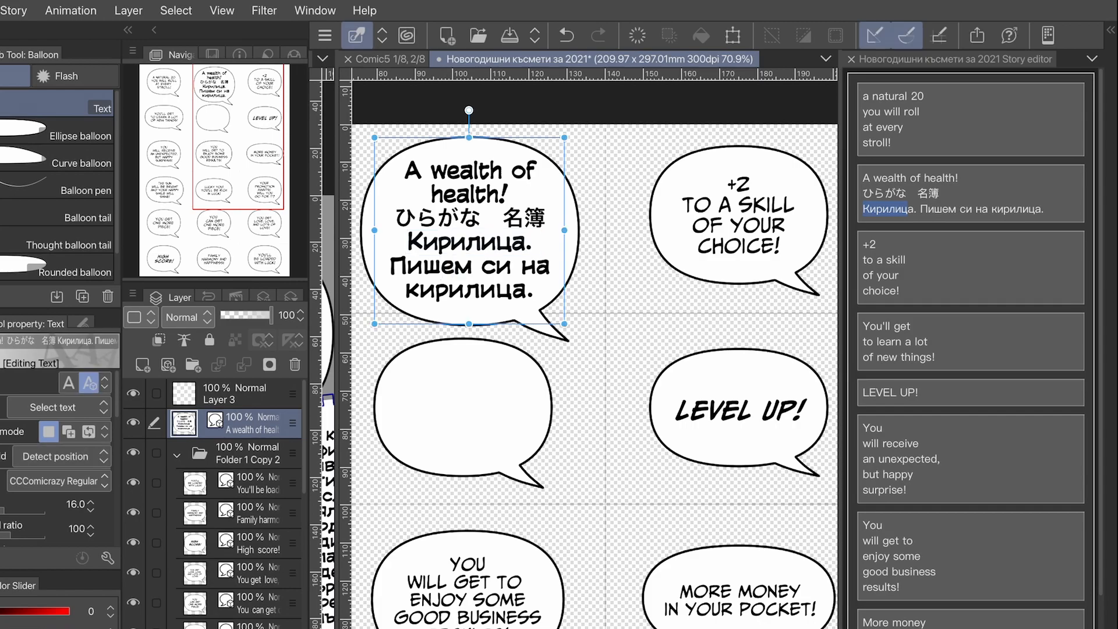
# Test selection in the Story editor's Cyrillic line, extending it word by word over "Пишем си на", and return the caret to "wealth"
pyautogui.click(933, 209)
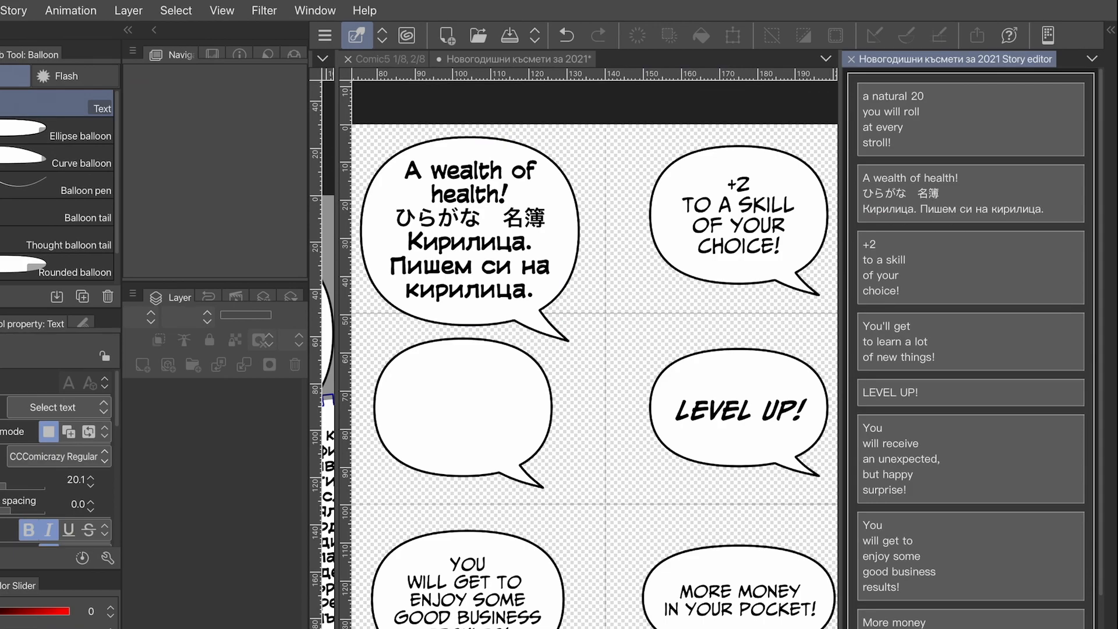
pyautogui.moveTo(920, 209); pyautogui.dragTo(1042, 209)
pyautogui.moveTo(862, 209); pyautogui.dragTo(926, 209)
pyautogui.click(926, 209)
pyautogui.doubleClick(919, 209)
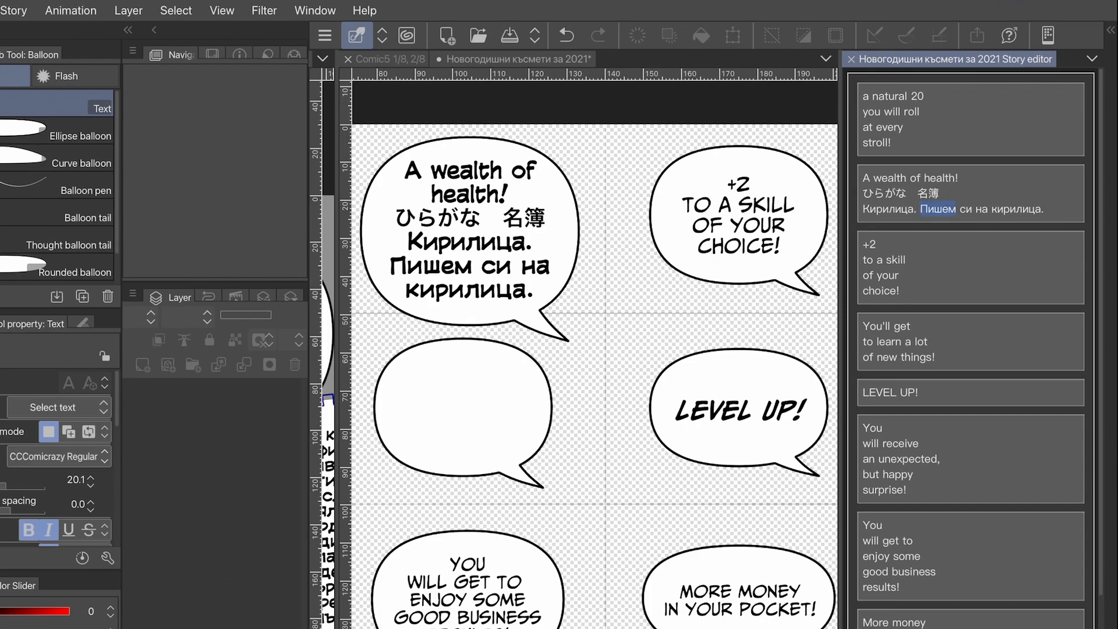
pyautogui.hotkey('alt', 'shift', 'Right')
pyautogui.hotkey('alt', 'shift', 'Right')
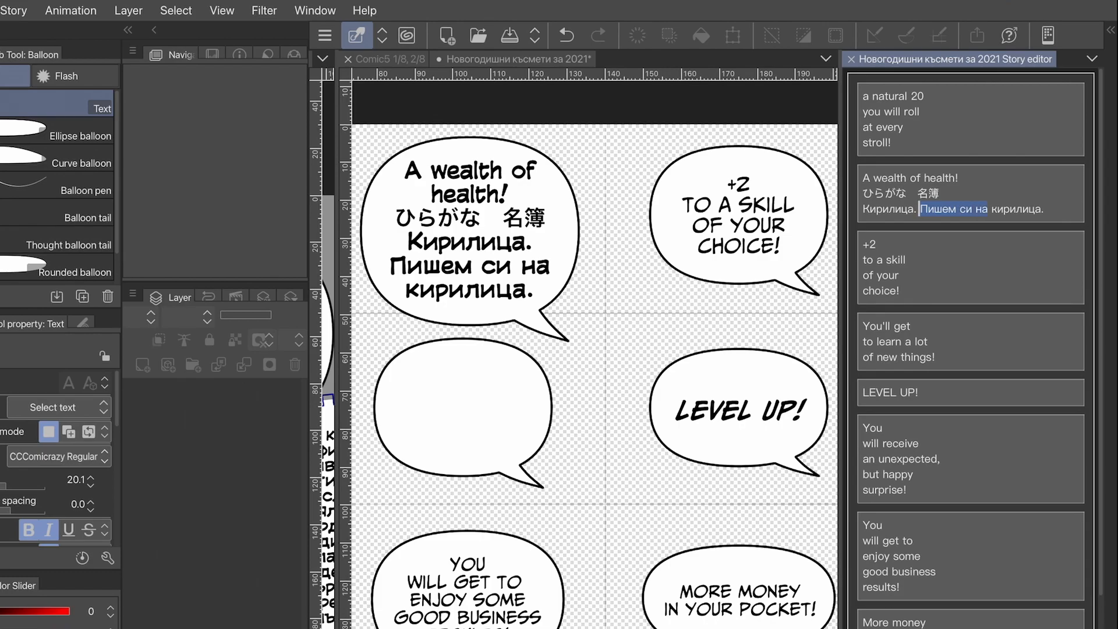
pyautogui.click(896, 179)
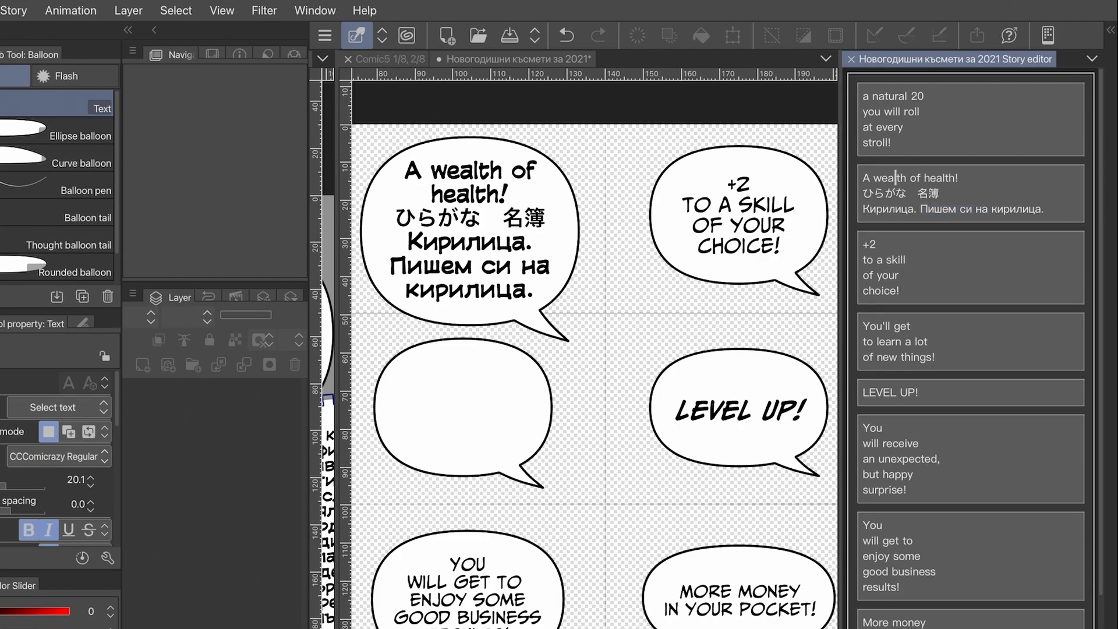
pyautogui.press('Left')
# Place the caret after the Japanese line, inside "health!" and before the first "A" in the canvas balloon to compare its positions
pyautogui.click(471, 230)
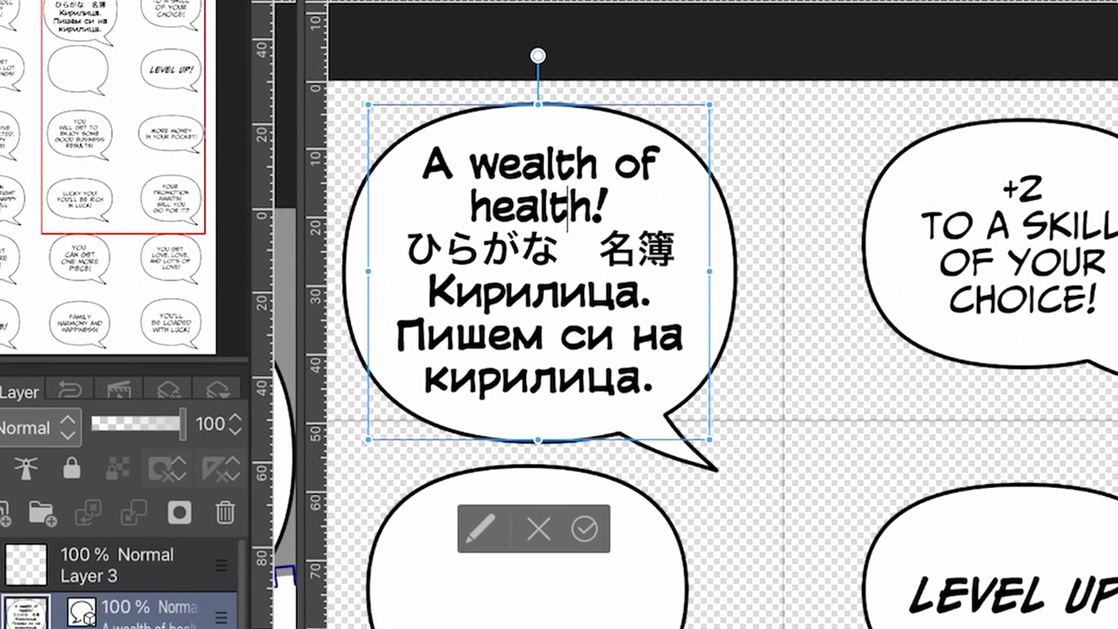
pyautogui.click(675, 252)
pyautogui.click(568, 209)
pyautogui.click(424, 165)
pyautogui.click(675, 252)
pyautogui.click(567, 210)
pyautogui.click(423, 166)
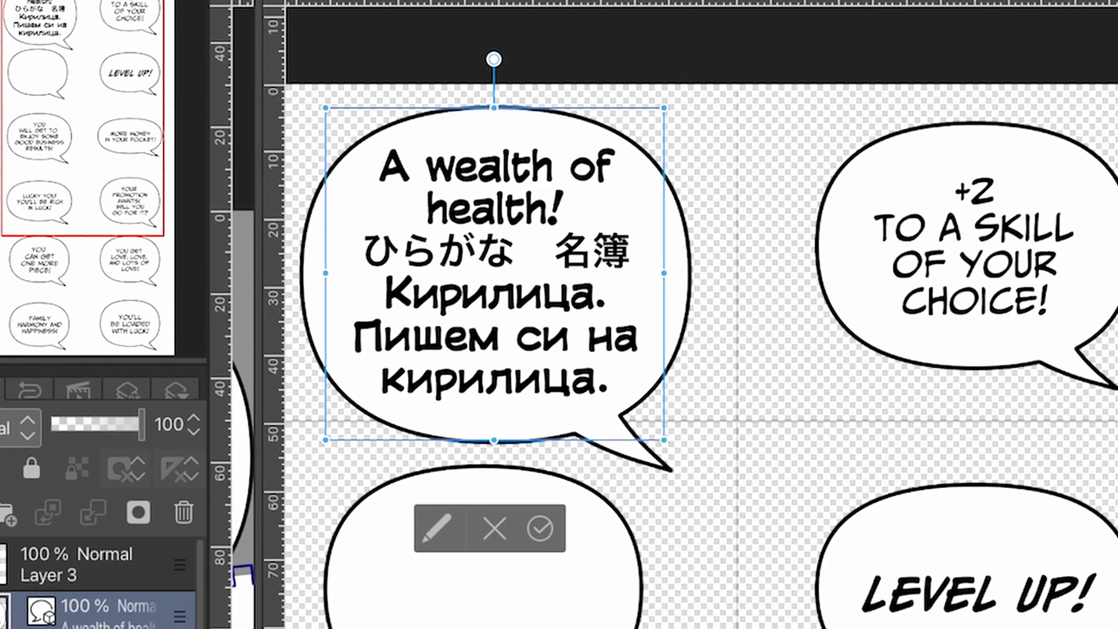
# Place the caret at the start of each of the three lines of the Story editor's "A wealth of health!" entry
pyautogui.click(931, 191)
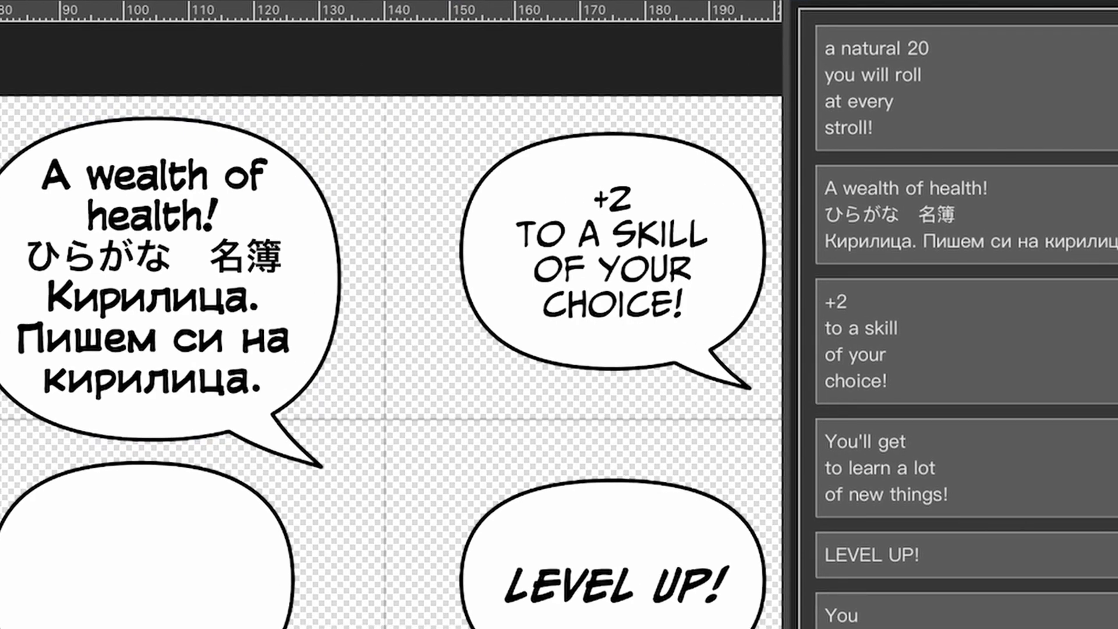
pyautogui.click(824, 188)
pyautogui.click(823, 214)
pyautogui.click(823, 241)
# Move the caret character by character and line by line through the Story editor text, finishing at the end of "stroll!"
pyautogui.press('Down')
pyautogui.press('Right')
pyautogui.press('Up')
pyautogui.press('Right')
pyautogui.press('Right')
pyautogui.press('Right')
pyautogui.press('Right')
pyautogui.press('Right')
pyautogui.press('Right')
pyautogui.press('Right')
pyautogui.press('Up')
pyautogui.click(871, 128)
# Reopen the "A wealth of health!" balloon text, compare caret positions between its Latin, Japanese and Cyrillic lines, and commit the edit
pyautogui.click(152, 277)
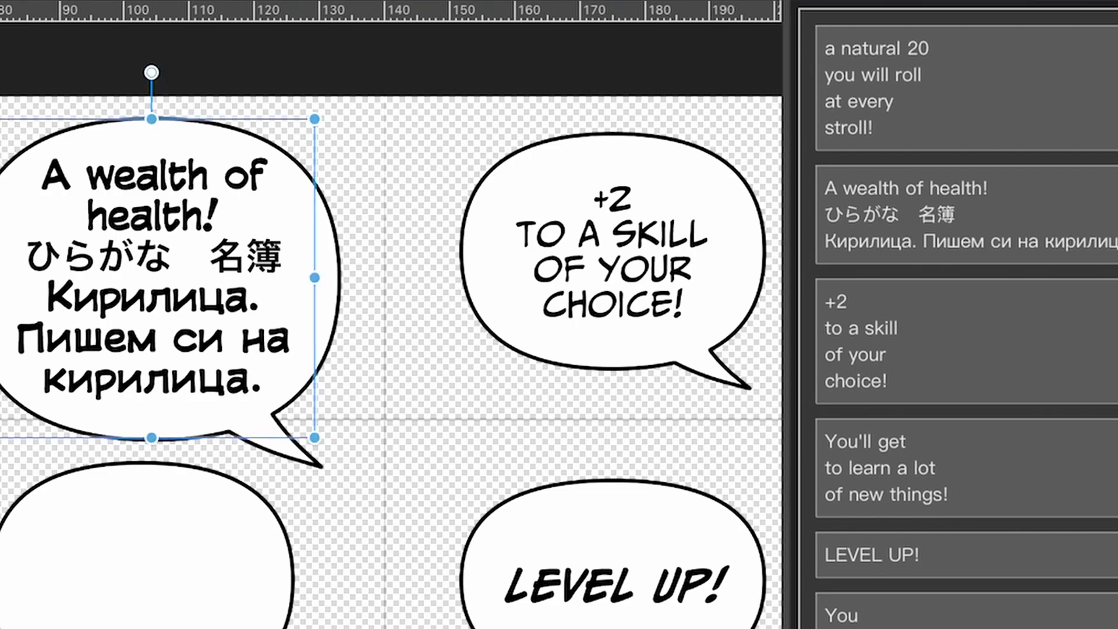
pyautogui.click(201, 171)
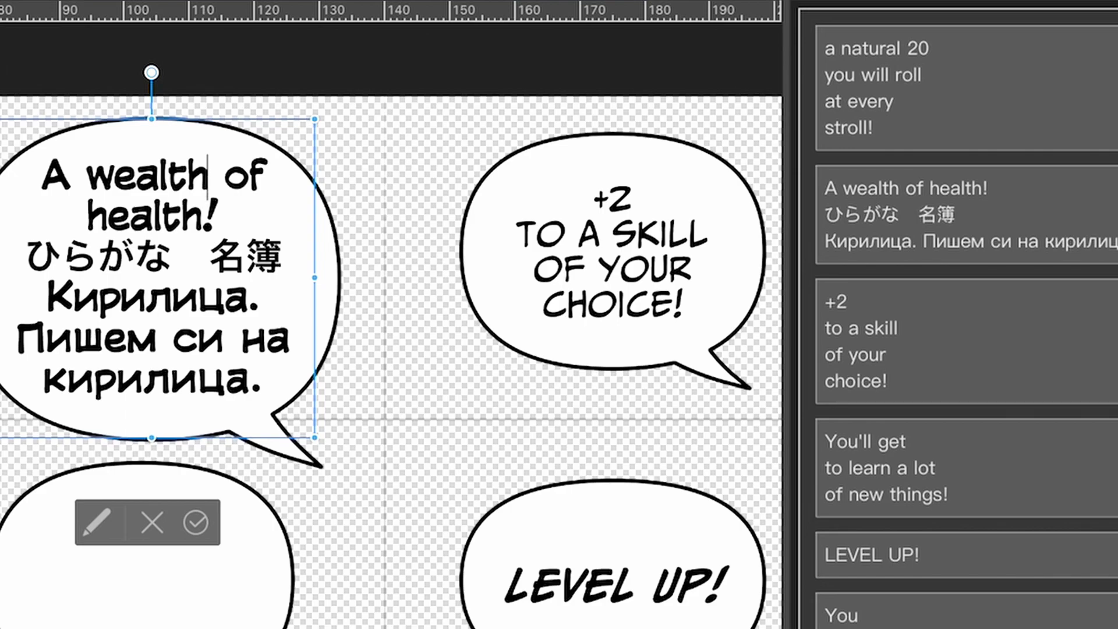
pyautogui.click(134, 258)
pyautogui.click(125, 340)
pyautogui.click(134, 257)
pyautogui.click(206, 177)
pyautogui.click(134, 258)
pyautogui.click(128, 219)
pyautogui.click(42, 178)
pyautogui.click(196, 522)
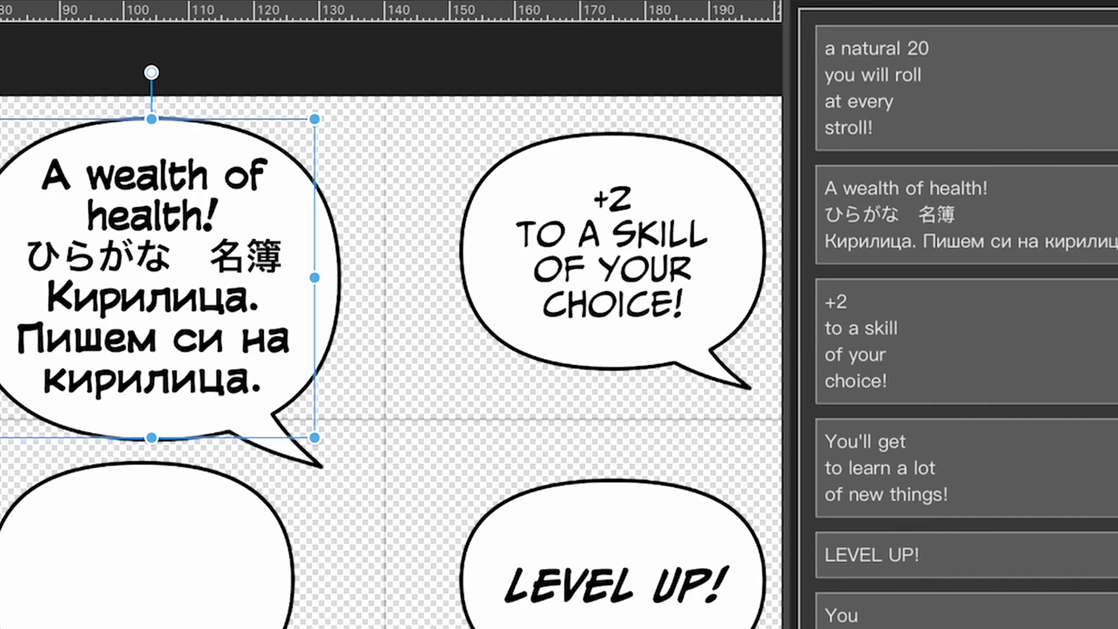
pyautogui.click(46, 297)
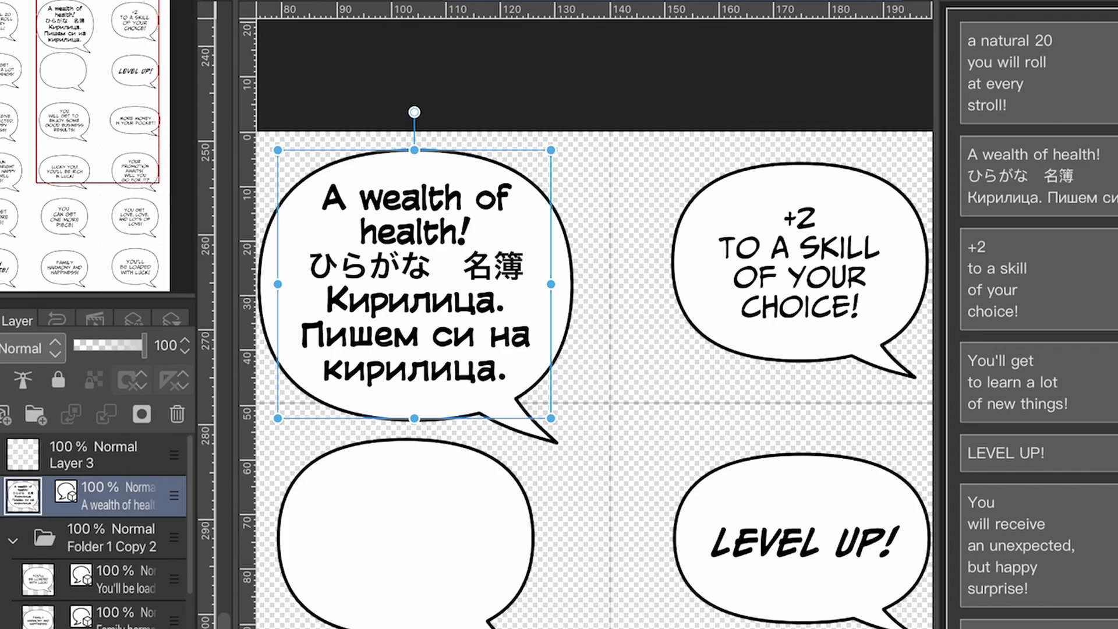
# Select the "+2 to a skill of your choice!" balloon and open its text for editing with the word "skill" selected
pyautogui.click(798, 263)
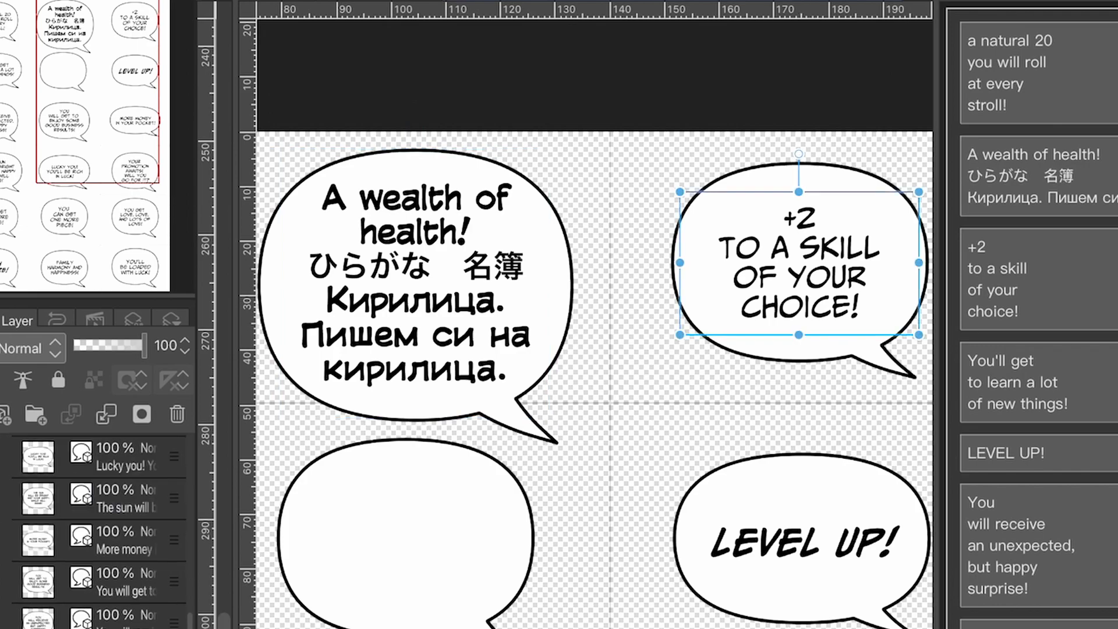
pyautogui.moveTo(821, 434); pyautogui.dragTo(797, 417)
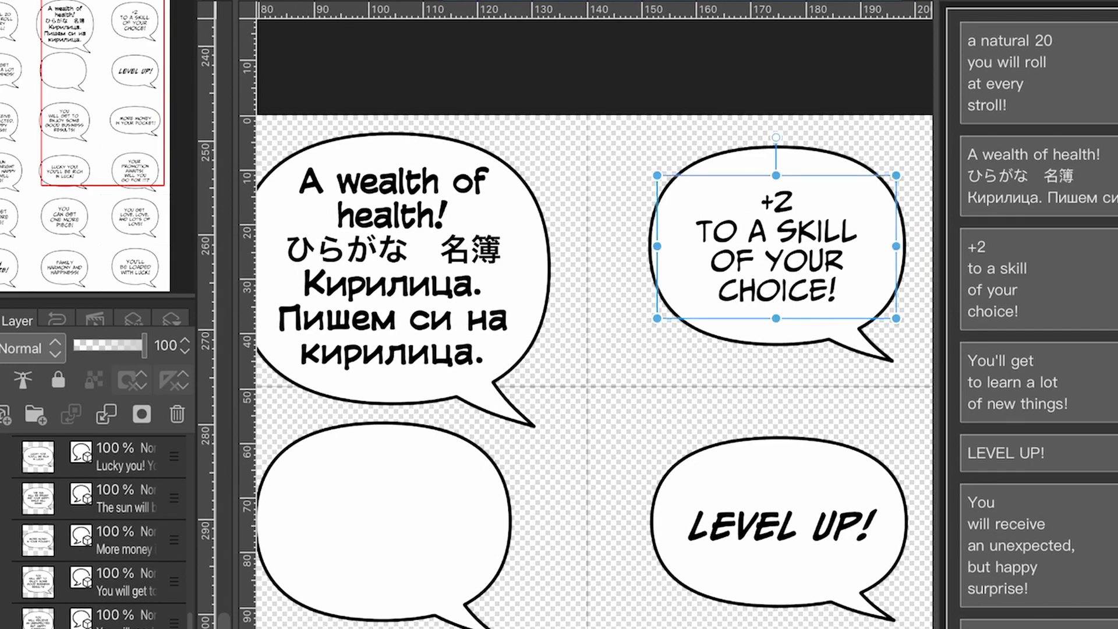
pyautogui.doubleClick(777, 240)
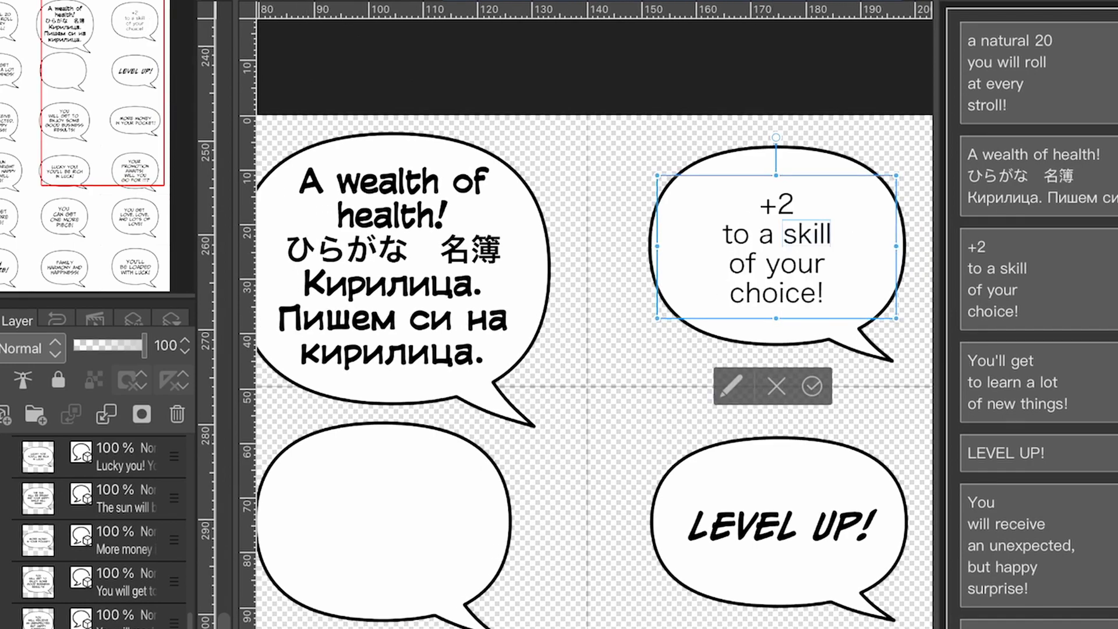
# Switch to the Illustration195 document, open the upper Cyrillic balloon's text for editing, and select the text of the balloon below it
pyautogui.click(925, 1)
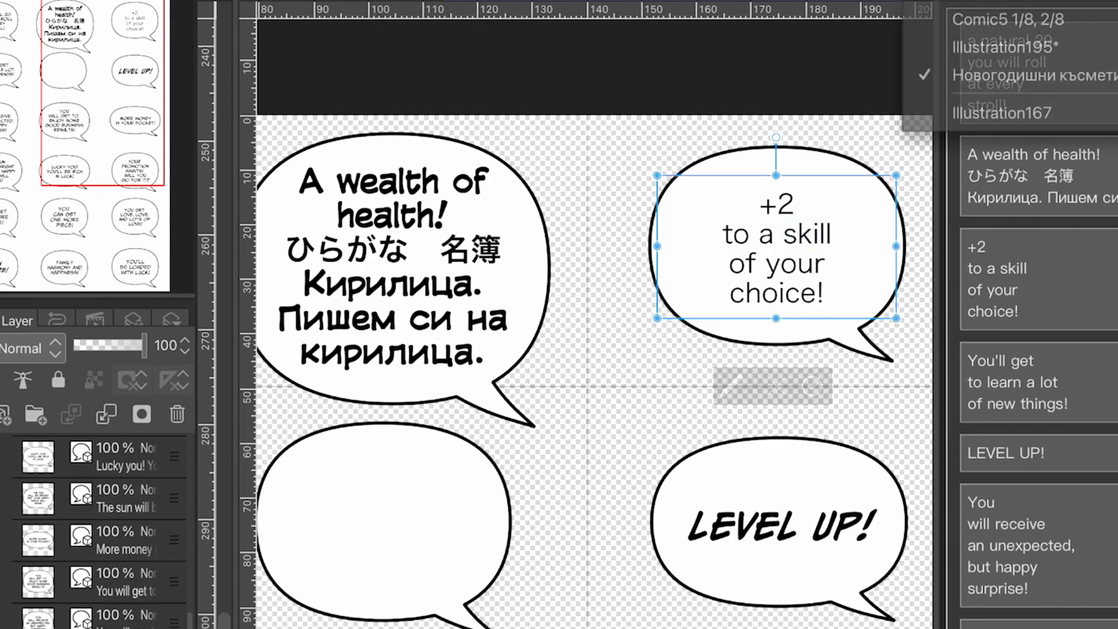
pyautogui.click(1010, 48)
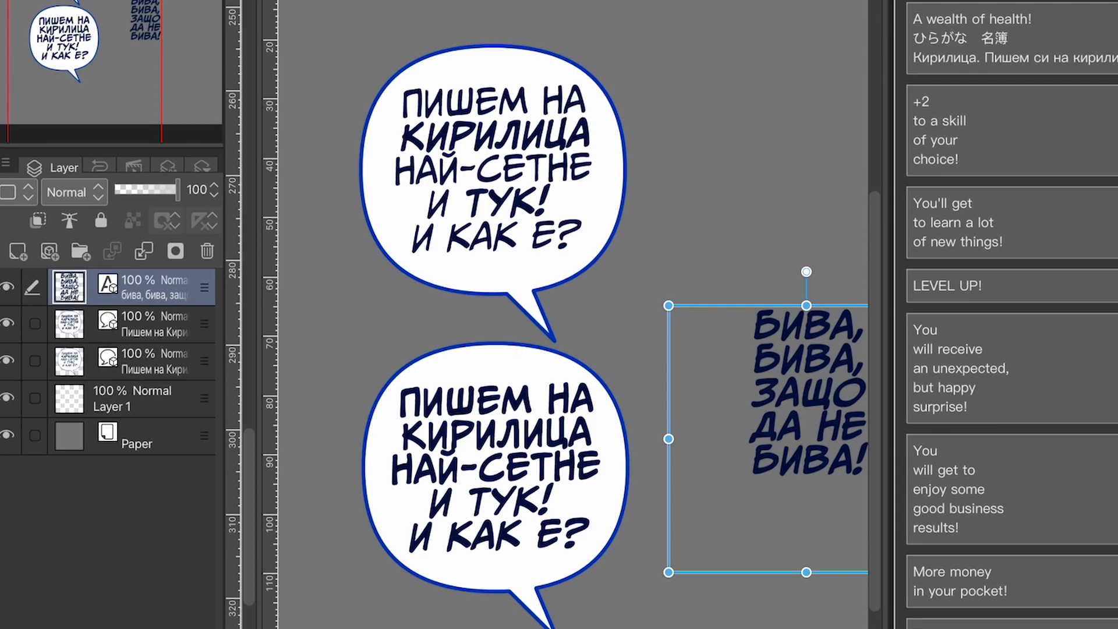
pyautogui.doubleClick(494, 137)
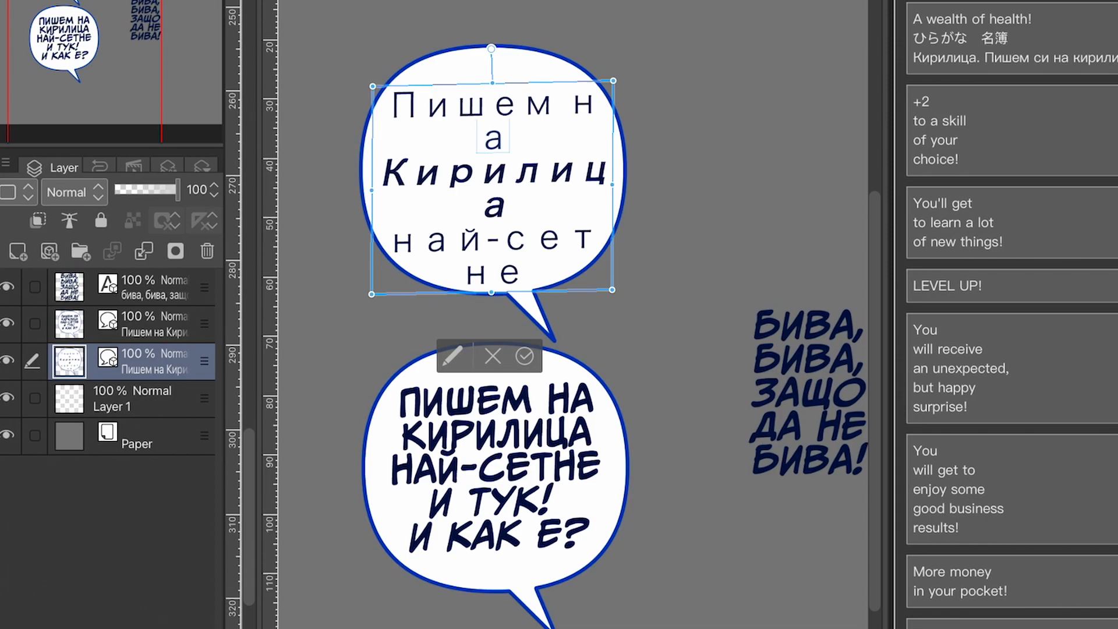
pyautogui.click(493, 451)
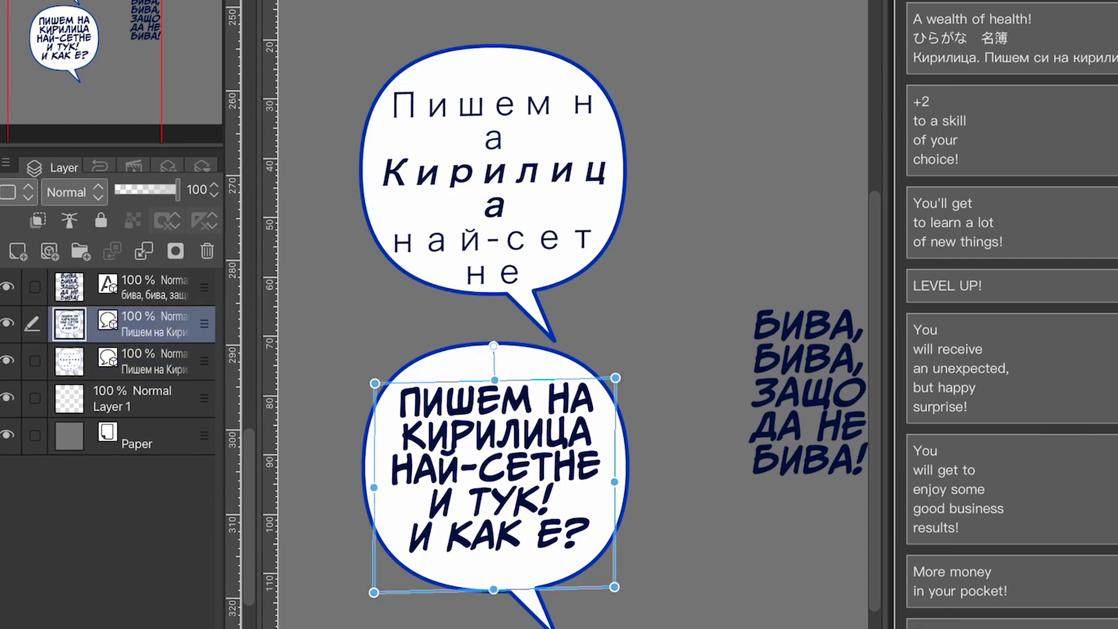
pyautogui.click(457, 404)
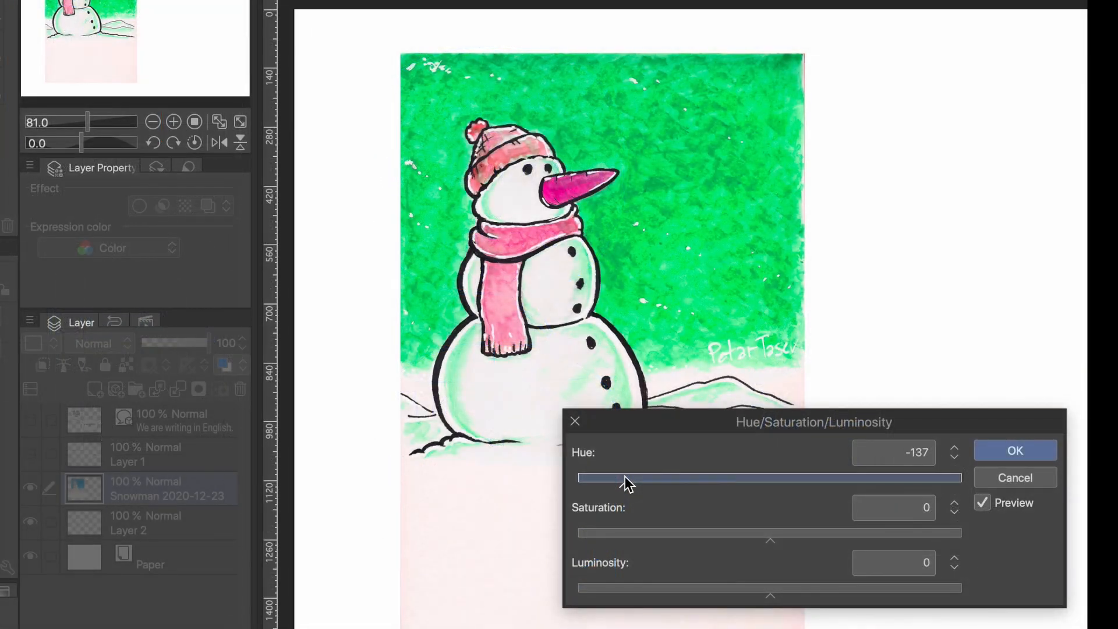
# Try a hue of 114 on the Snowman 2020-12-23 layer, compare it with the preview off and on, and cancel the adjustment
pyautogui.moveTo(624, 481)
pyautogui.mouseDown()
pyautogui.moveTo(769, 481)
pyautogui.moveTo(756, 488)
pyautogui.moveTo(896, 504)
pyautogui.mouseUp()
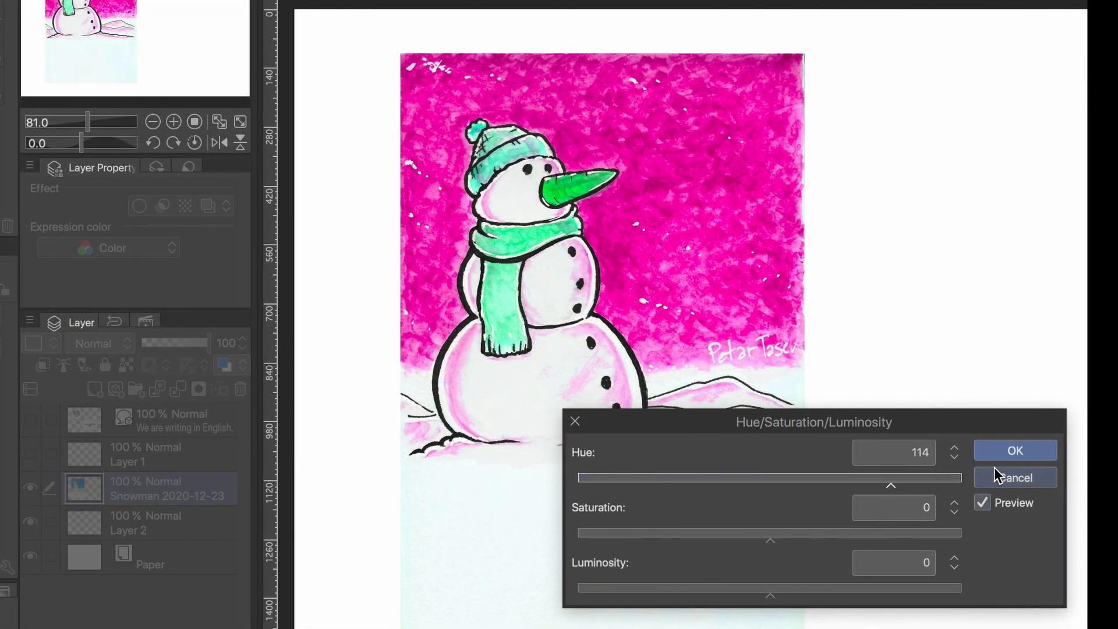
pyautogui.click(995, 508)
pyautogui.click(997, 511)
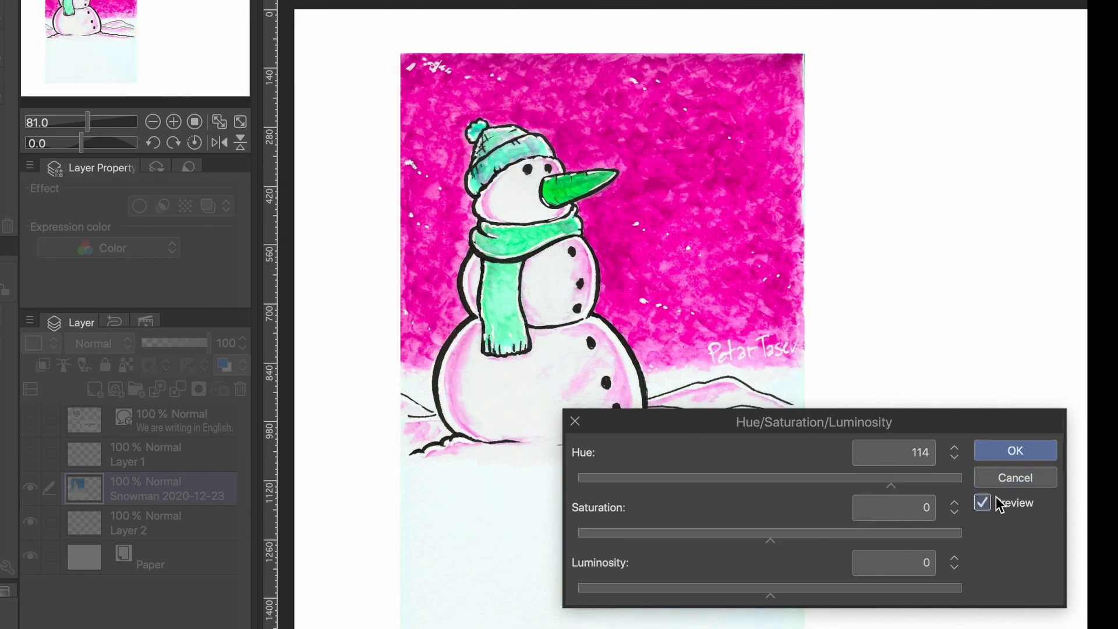
pyautogui.click(1013, 479)
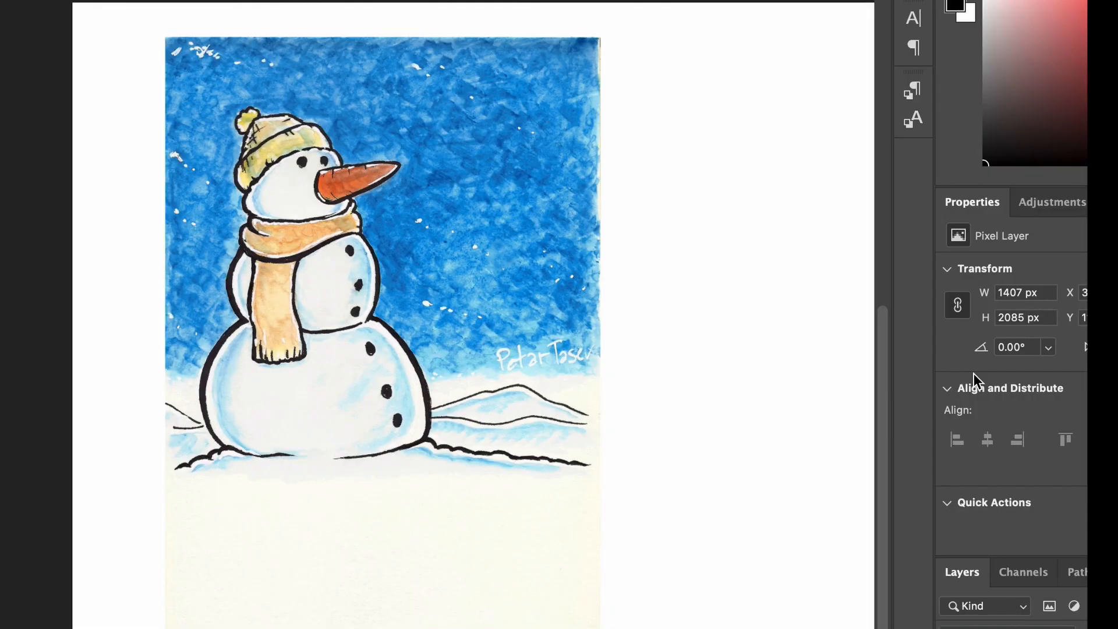
# Switch to Photoshop and shift the hue of the snowman pixel layer with the Hue/Saturation adjustment
pyautogui.hotkey('ctrl', 'u')
pyautogui.moveTo(960, 0); pyautogui.dragTo(665, 138)
pyautogui.moveTo(676, 274); pyautogui.dragTo(618, 273)
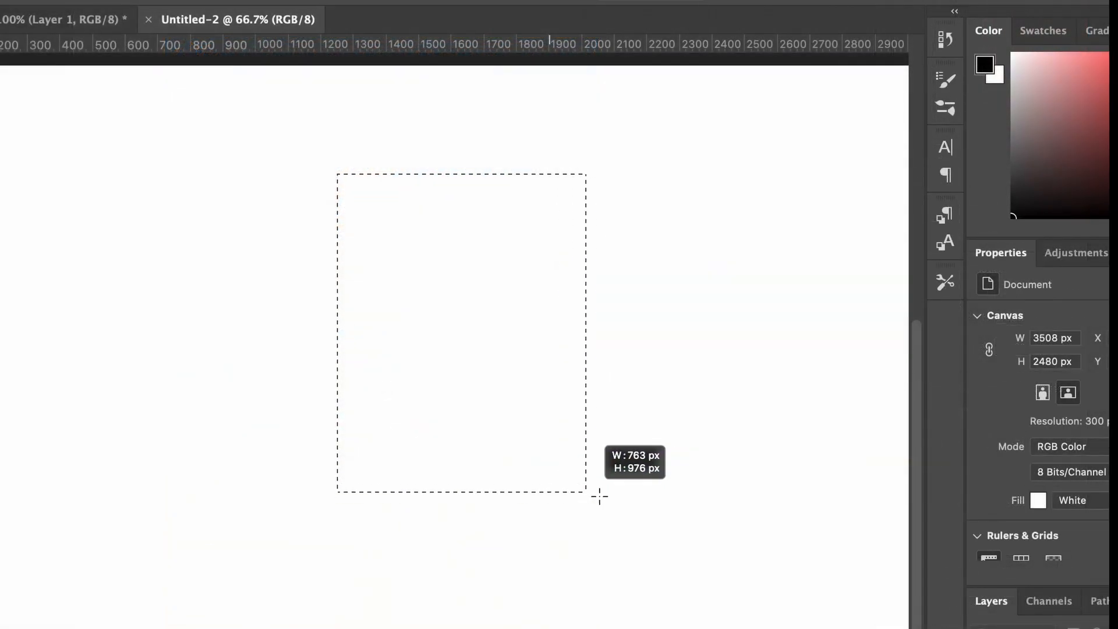
# Draw a rectangular selection on the blank Untitled-2 canvas, reposition it, and deselect it
pyautogui.moveTo(599, 492); pyautogui.dragTo(568, 397)
pyautogui.moveTo(505, 308)
pyautogui.mouseDown()
pyautogui.moveTo(392, 309)
pyautogui.moveTo(363, 270)
pyautogui.mouseUp()
pyautogui.click(515, 215)
# Draw an elliptical selection about 600 by 650 px on the canvas, fill it with black, and deselect it
pyautogui.press('l')
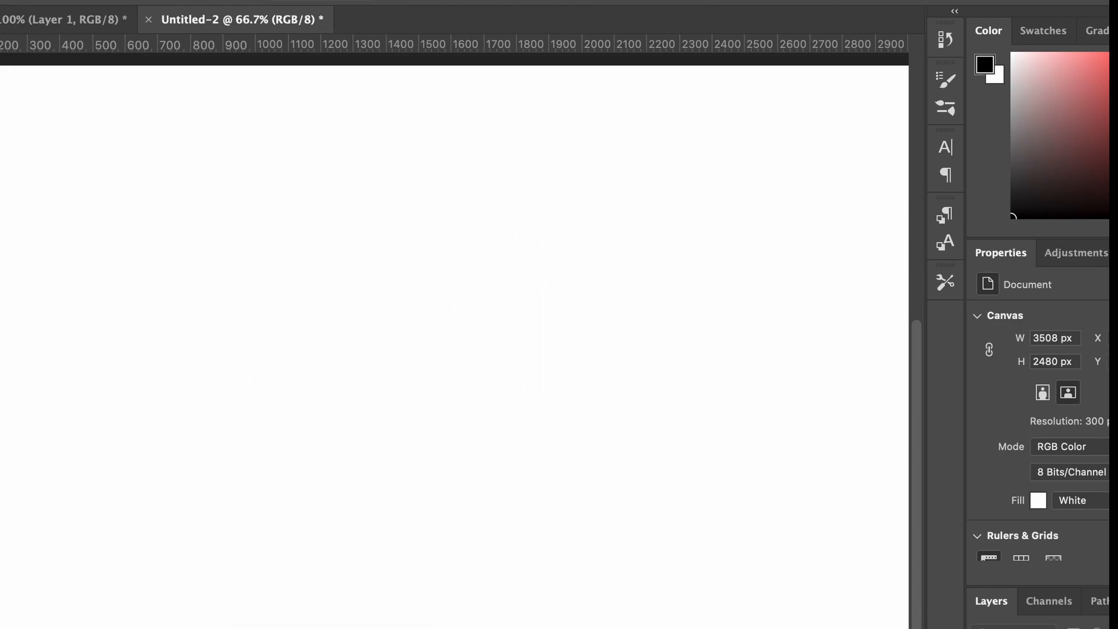
pyautogui.rightClick(0, 69)
pyautogui.click(2, 88)
pyautogui.moveTo(318, 304); pyautogui.dragTo(479, 464)
pyautogui.hotkey('alt', 'BackSpace')
pyautogui.press('super+d')
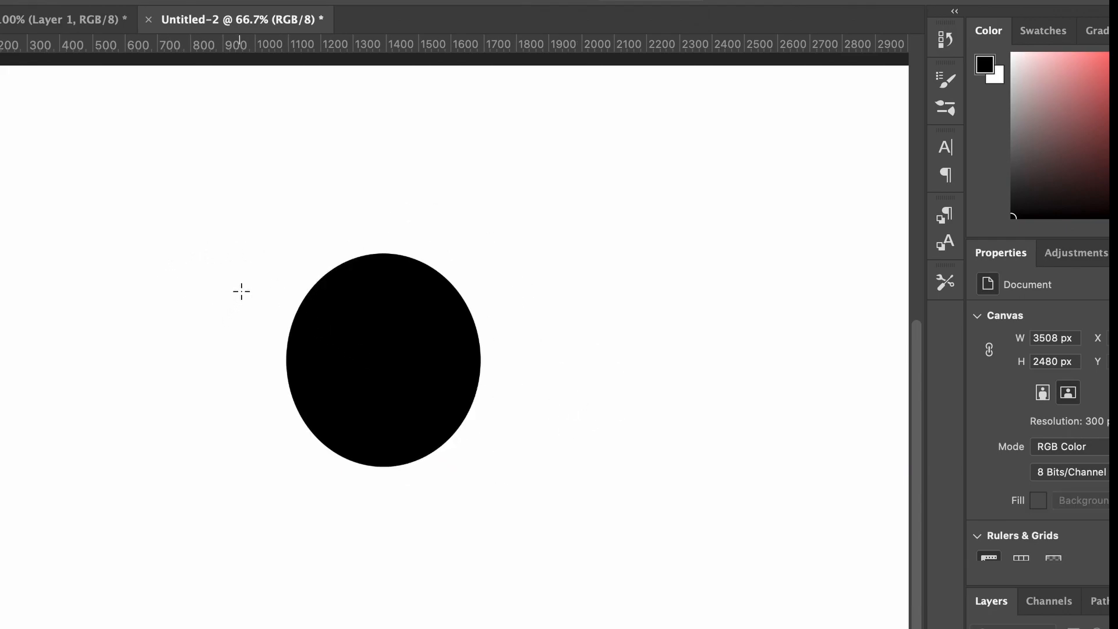
# Draw rectangular selections around and beside the black ellipse, repositioning each marquee while it is being drawn
pyautogui.moveTo(237, 211); pyautogui.dragTo(484, 466)
pyautogui.press('space')
pyautogui.click(564, 427)
pyautogui.moveTo(384, 365)
pyautogui.mouseDown()
pyautogui.moveTo(472, 439)
pyautogui.moveTo(471, 469)
pyautogui.moveTo(492, 474)
pyautogui.moveTo(450, 368)
pyautogui.moveTo(444, 439)
pyautogui.moveTo(549, 425)
pyautogui.moveTo(486, 469)
pyautogui.mouseUp()
pyautogui.press('space')
pyautogui.click(589, 345)
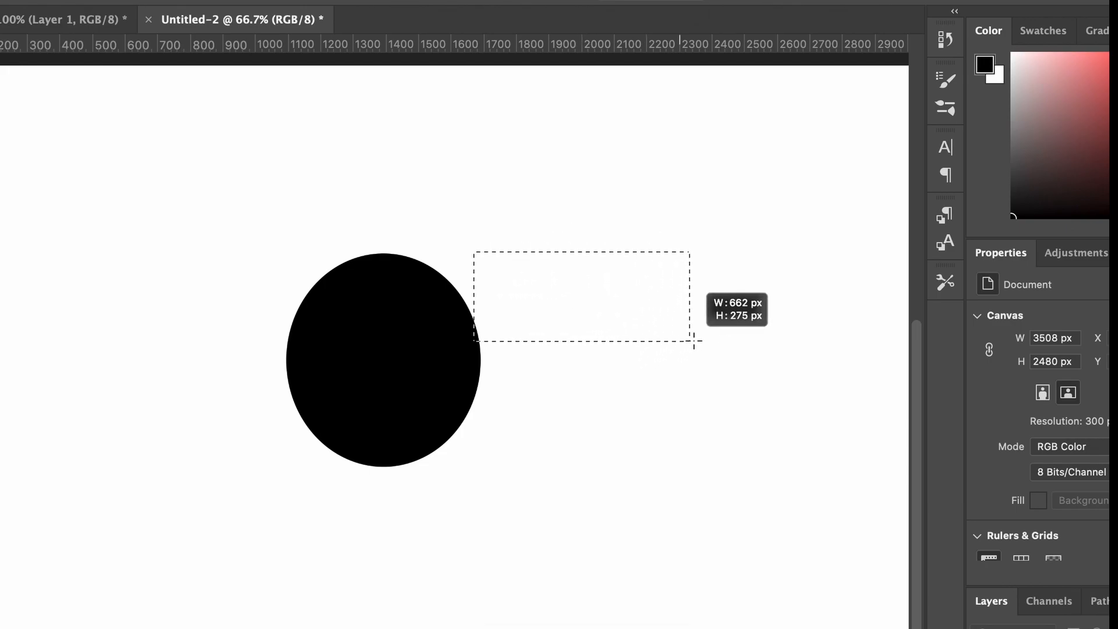
pyautogui.press('space')
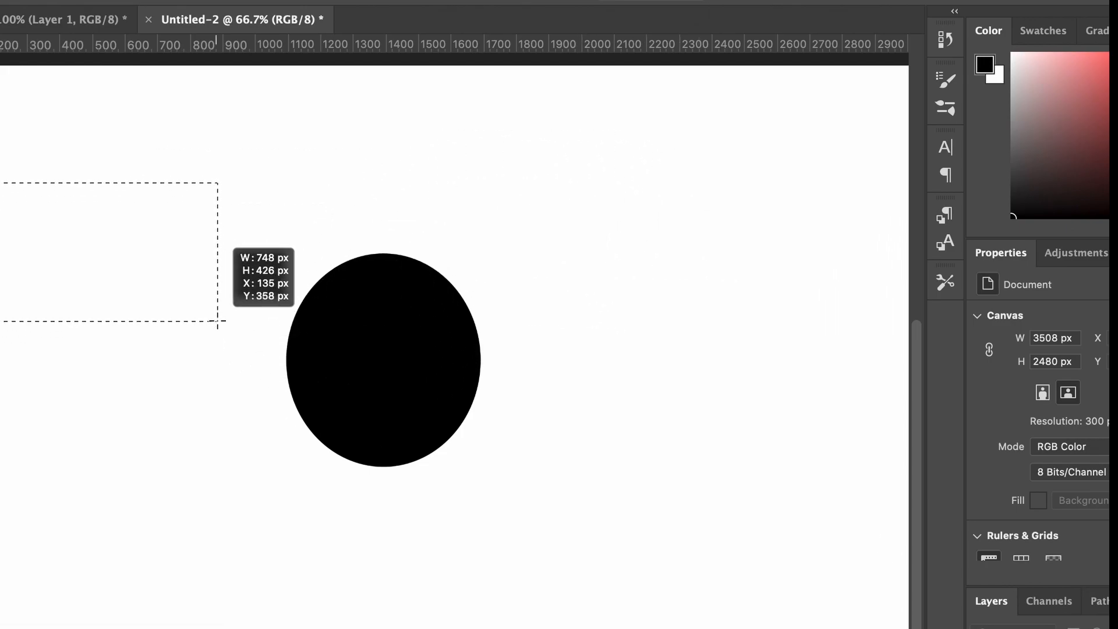